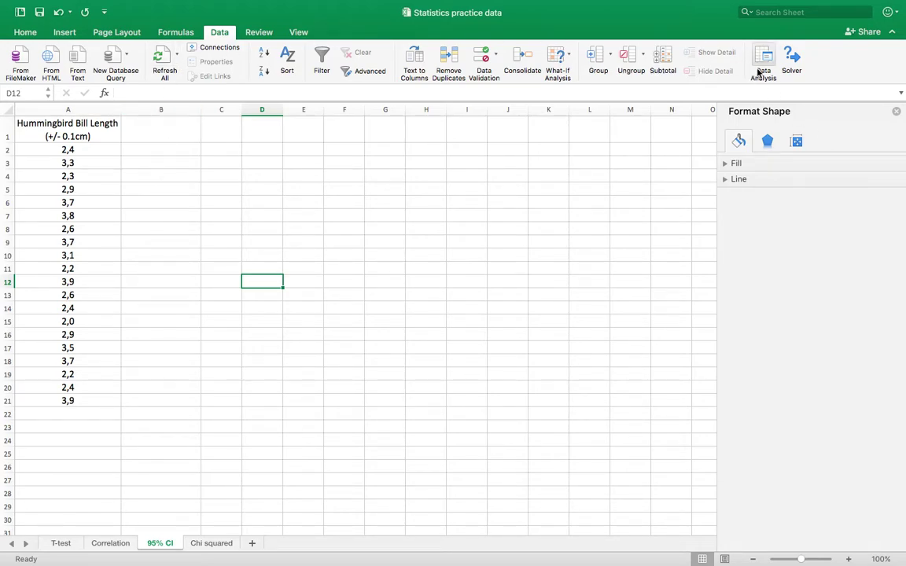
# - Enable the Analysis ToolPak and Solver add-ins
pyautogui.moveTo(226, 5)
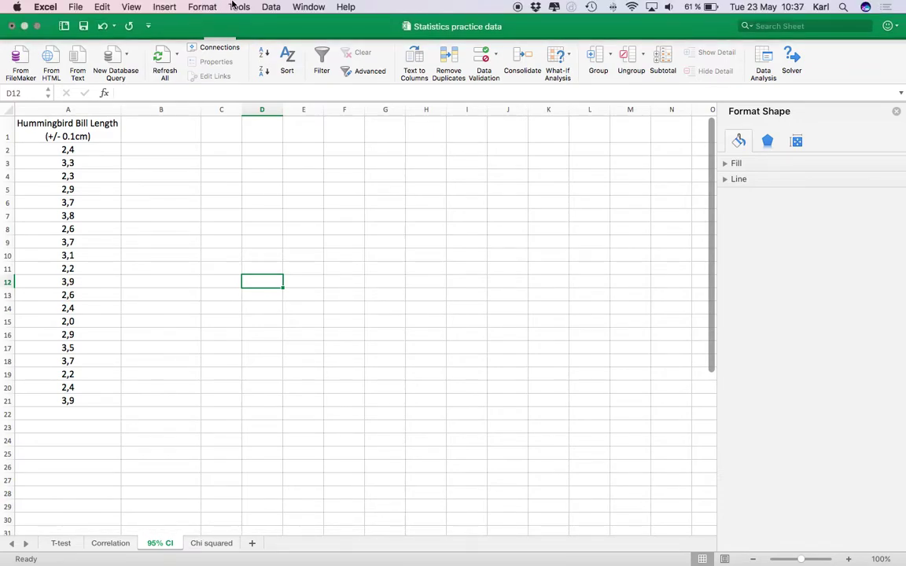
pyautogui.click(238, 8)
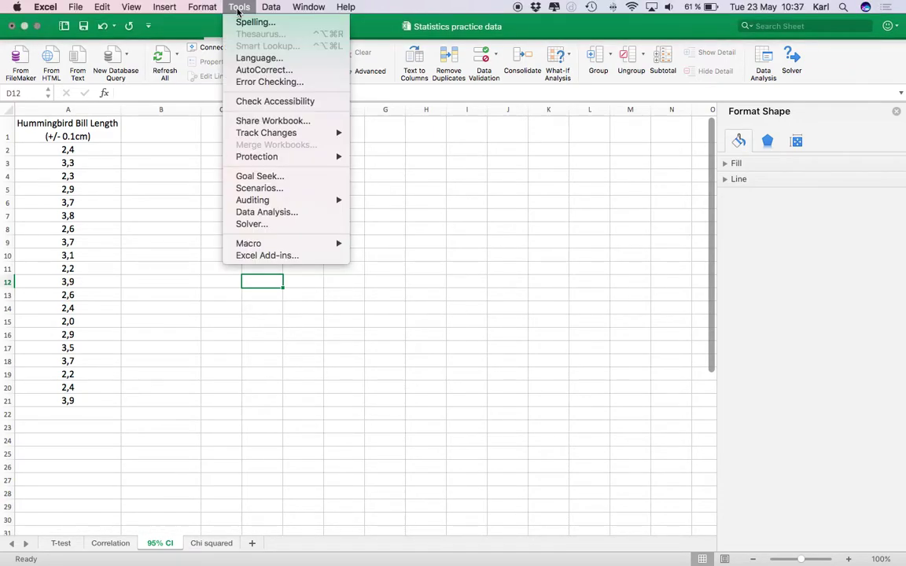
pyautogui.click(267, 256)
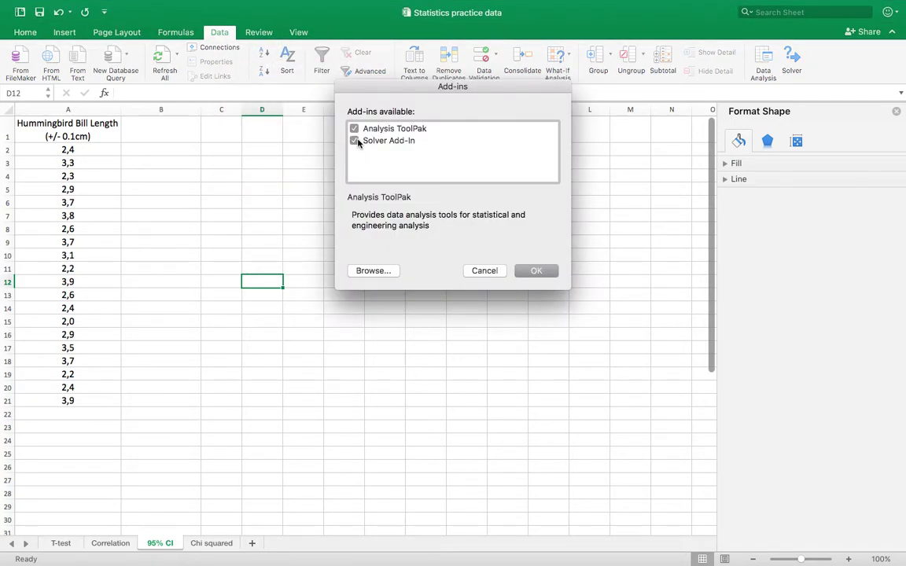
pyautogui.click(541, 274)
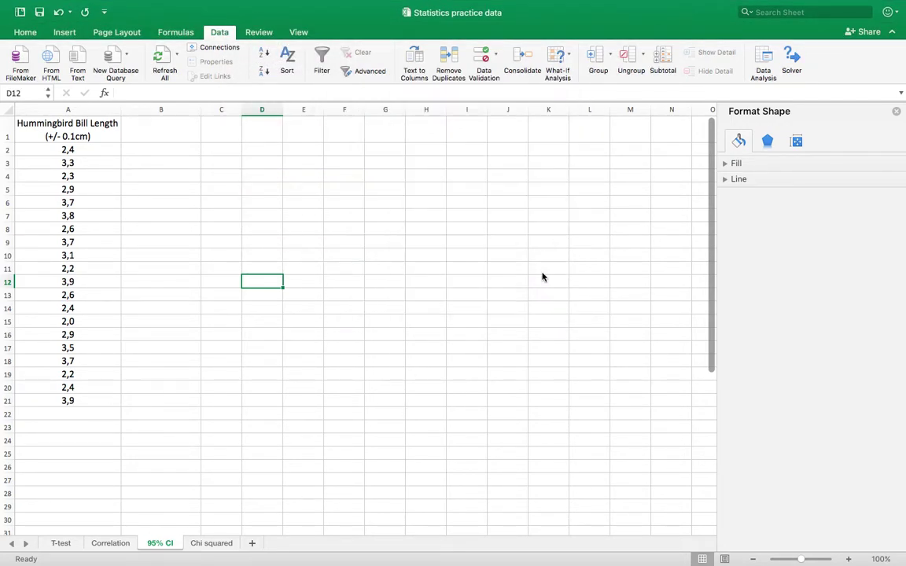
# - Set Descriptive Statistics with input A2:A21, output B2, summary statistics and 95% confidence level
pyautogui.click(166, 149)
pyautogui.click(770, 58)
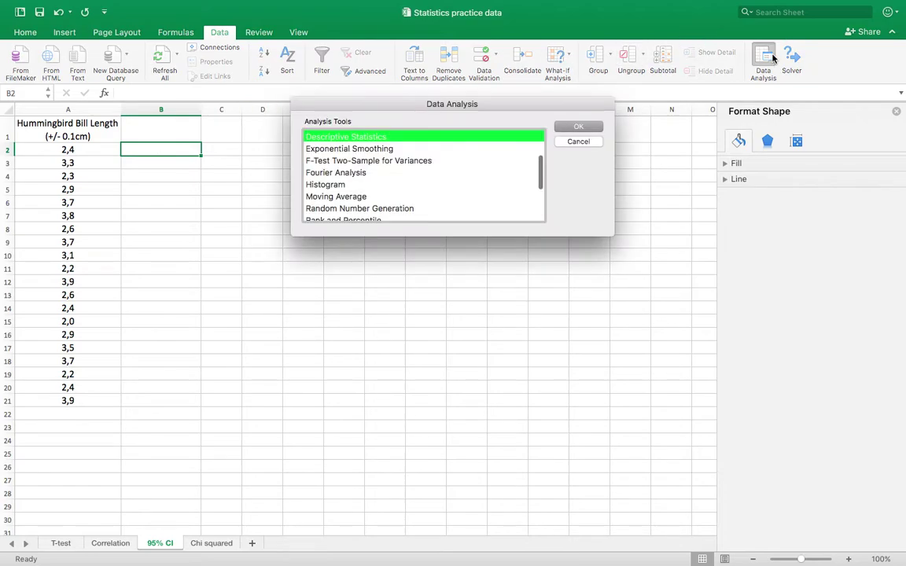
pyautogui.scroll(1, 480, 171)
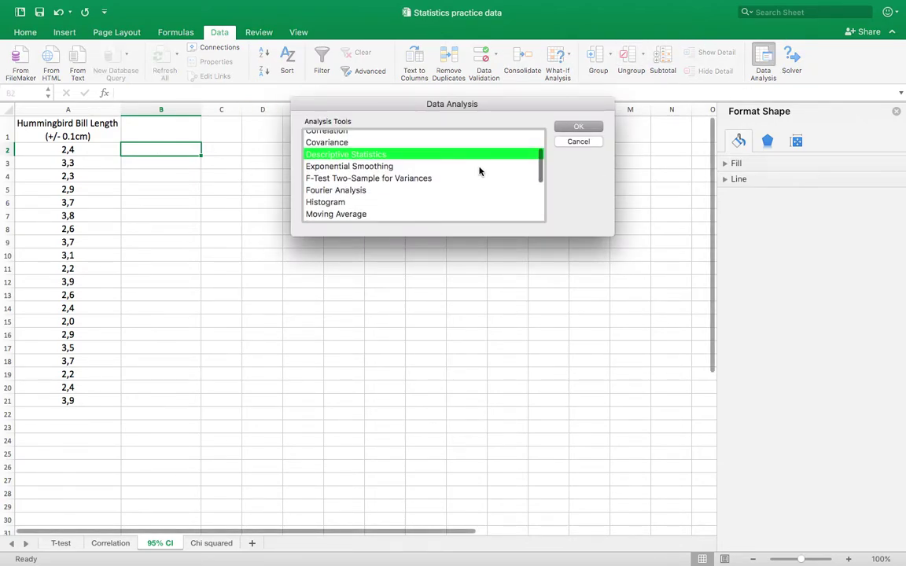
pyautogui.scroll(2, 480, 171)
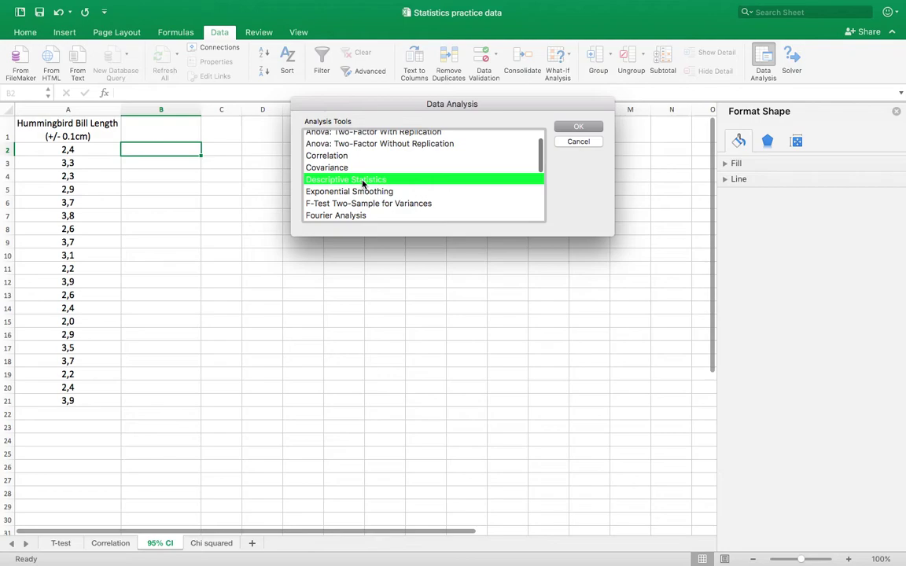
pyautogui.click(579, 127)
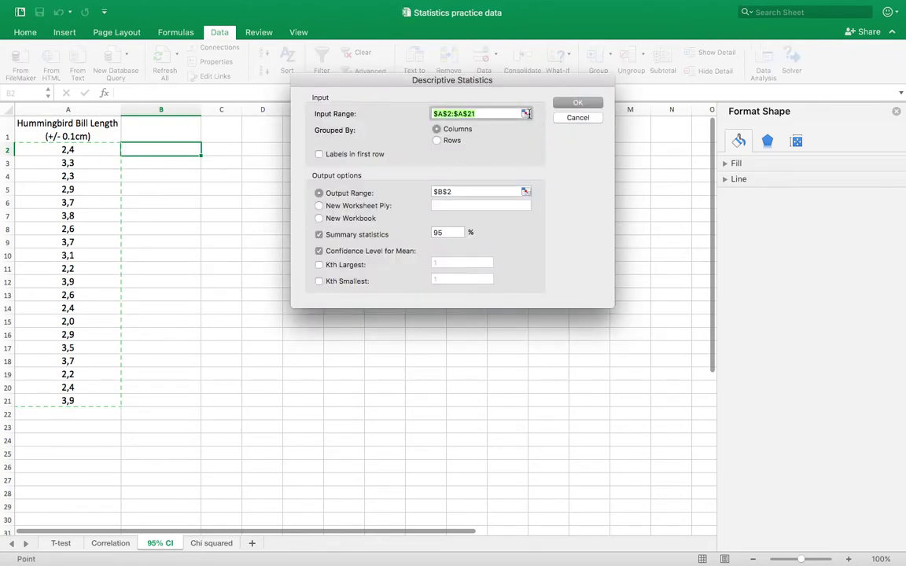
pyautogui.click(526, 115)
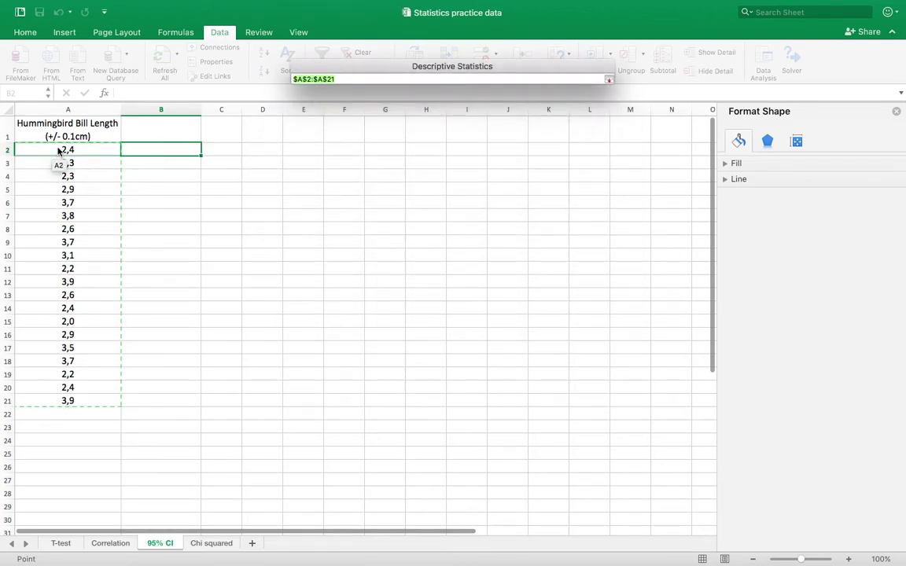
pyautogui.moveTo(58, 150); pyautogui.dragTo(48, 401)
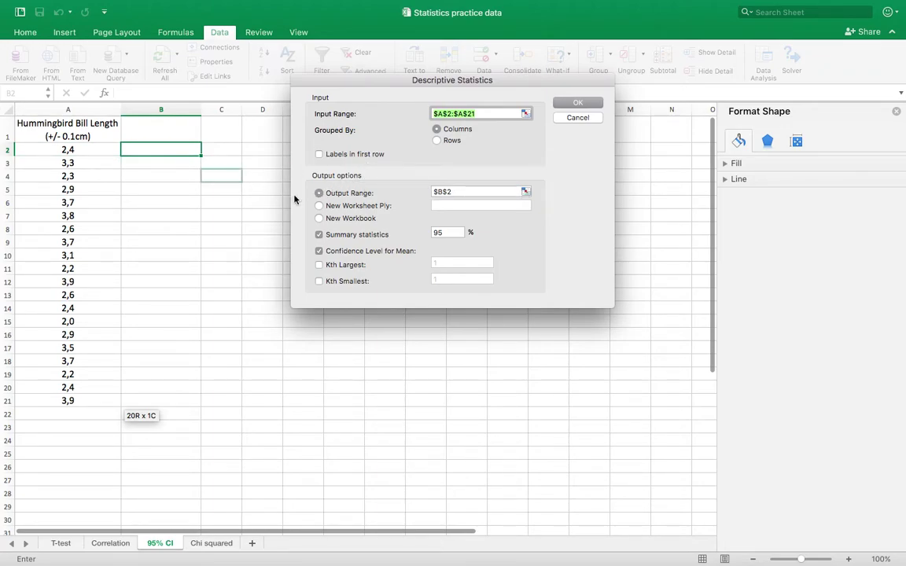
pyautogui.click(319, 235)
pyautogui.click(319, 252)
# - Generate the statistics table and check mean 2,975, standard deviation and confidence level 0,30853662
pyautogui.click(579, 103)
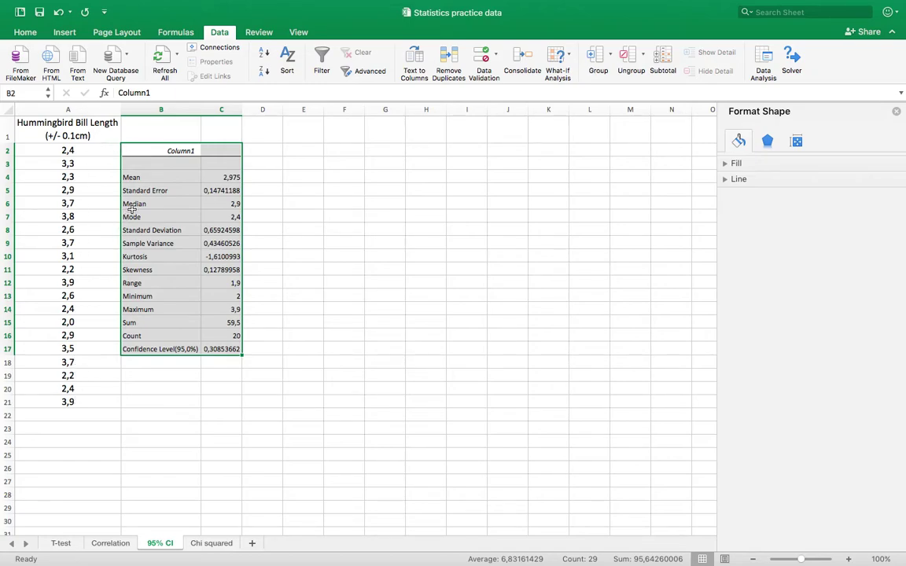
pyautogui.click(222, 178)
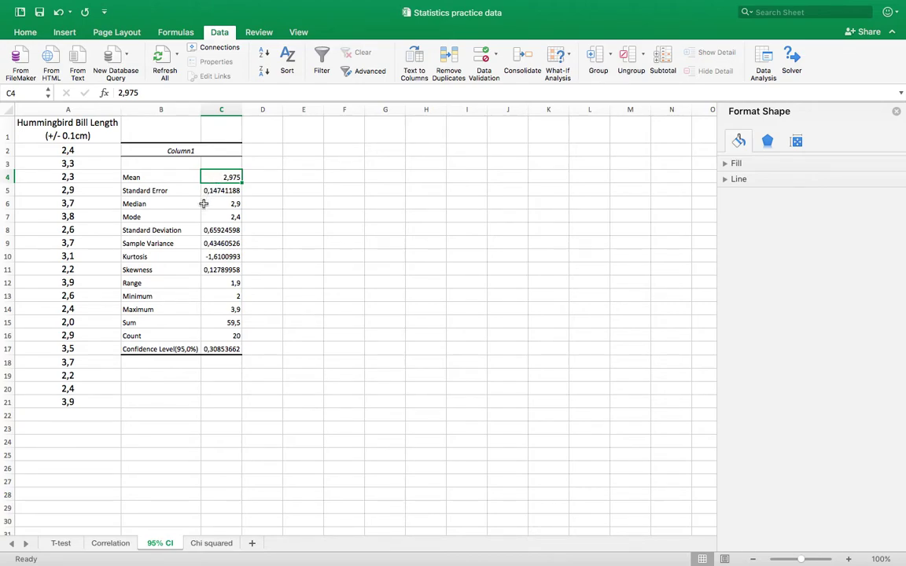
pyautogui.click(208, 229)
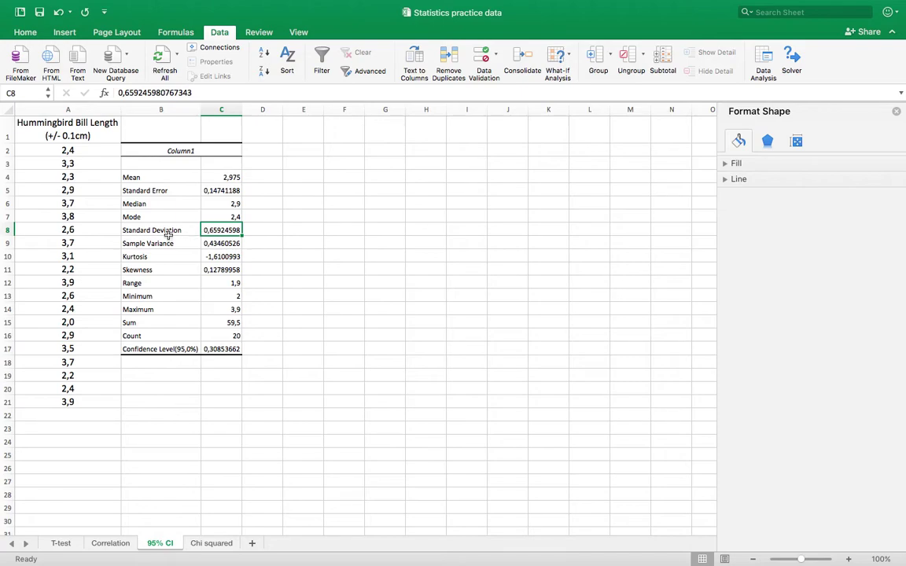
pyautogui.click(217, 351)
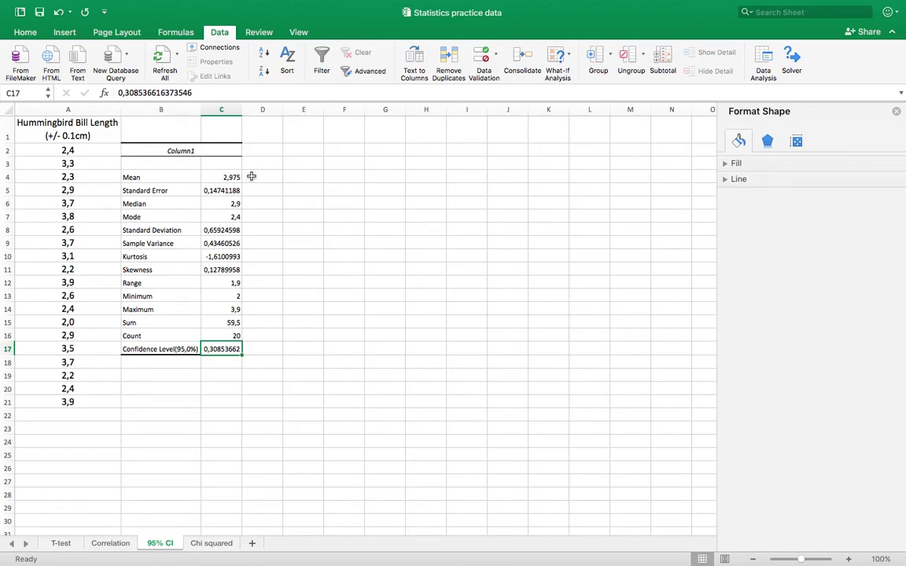
pyautogui.click(306, 174)
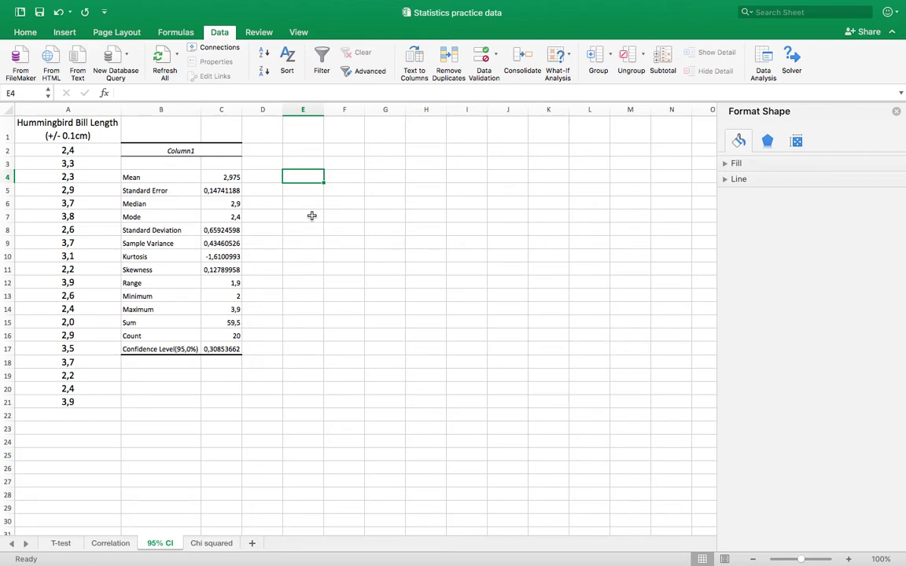
# - Enter =C4-C17 in E4 for the lower bound 2,66646
pyautogui.write('=')
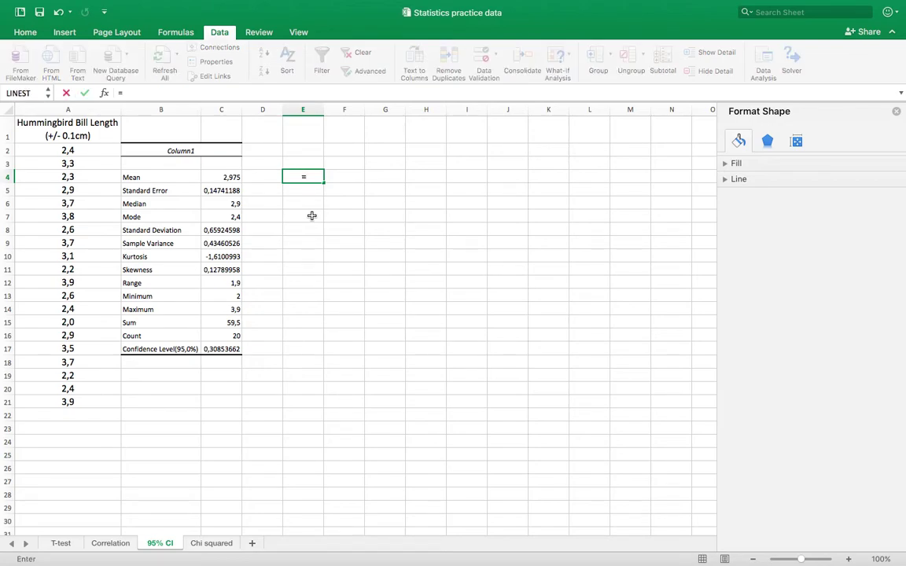
pyautogui.click(234, 177)
pyautogui.write('-')
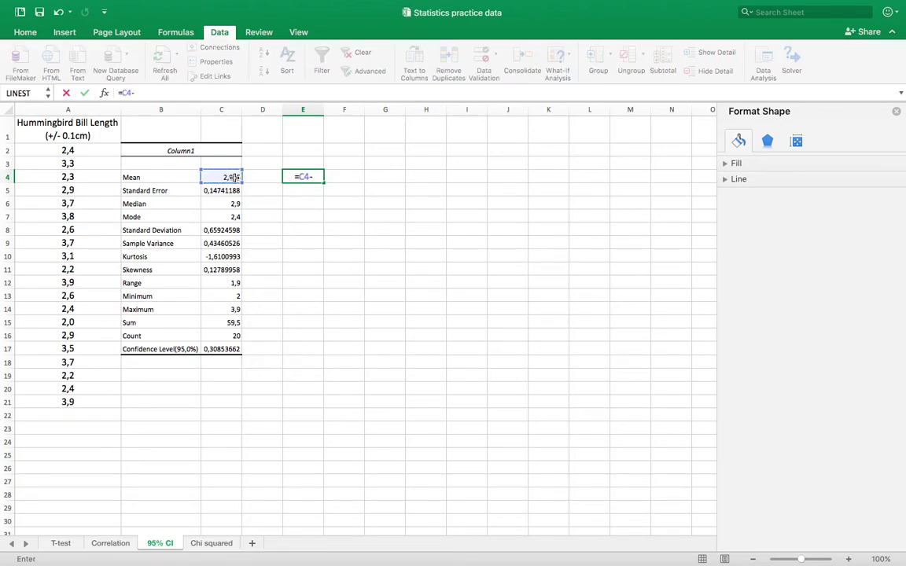
pyautogui.click(222, 350)
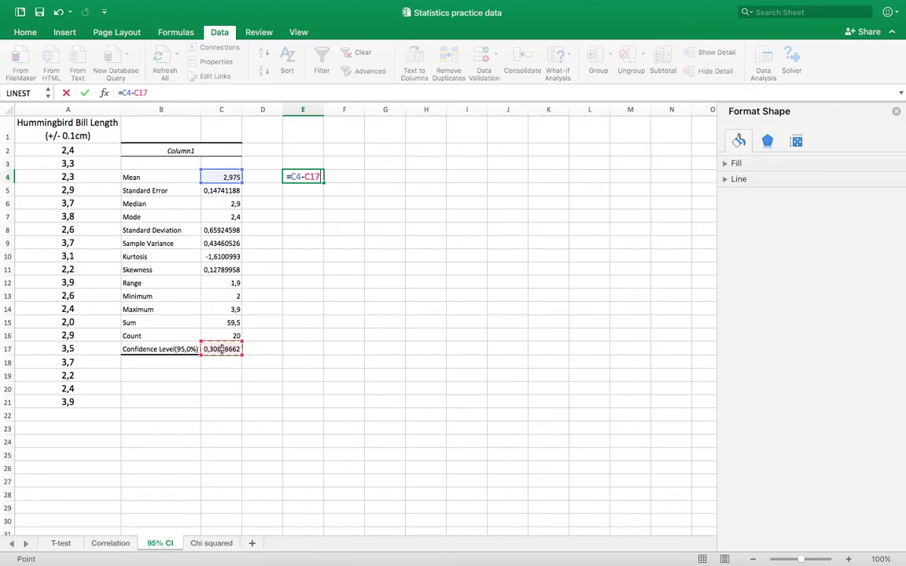
pyautogui.press('Return')
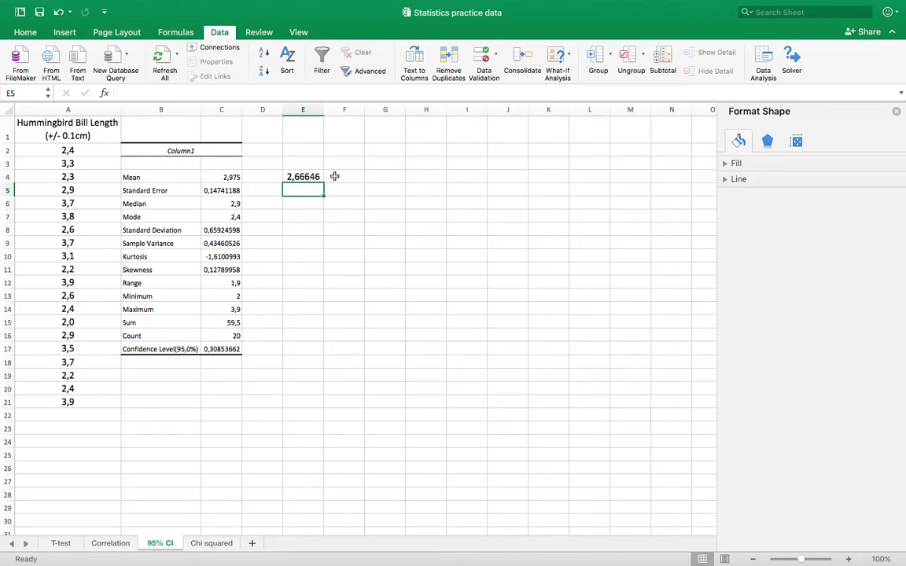
# - Enter =C4+C17 in F4 for the upper bound 3,28354
pyautogui.click(337, 176)
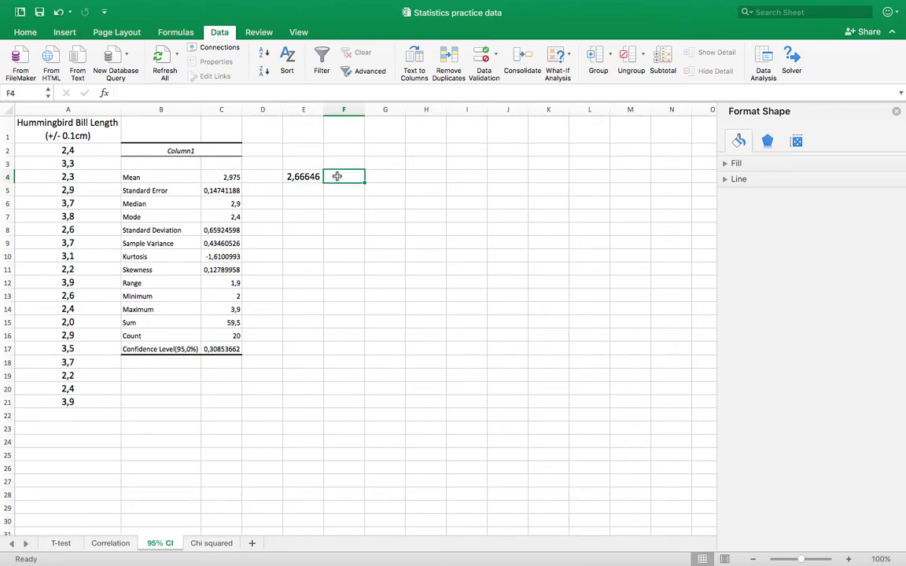
pyautogui.write('=')
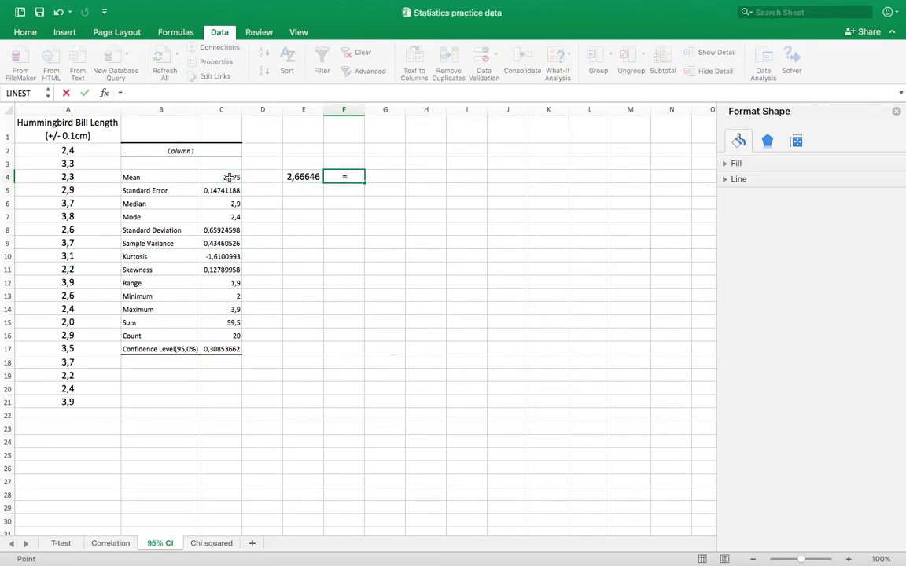
pyautogui.click(229, 177)
pyautogui.write('+')
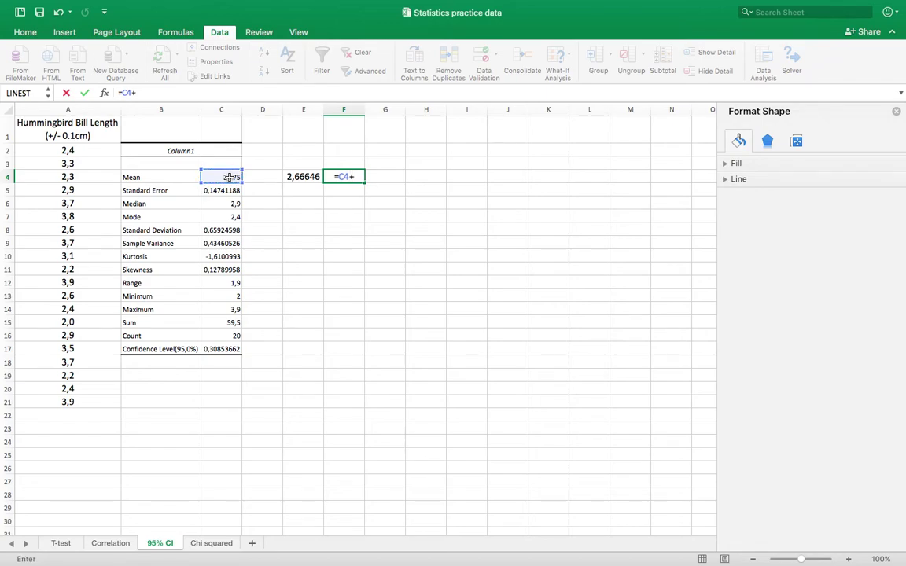
pyautogui.click(220, 349)
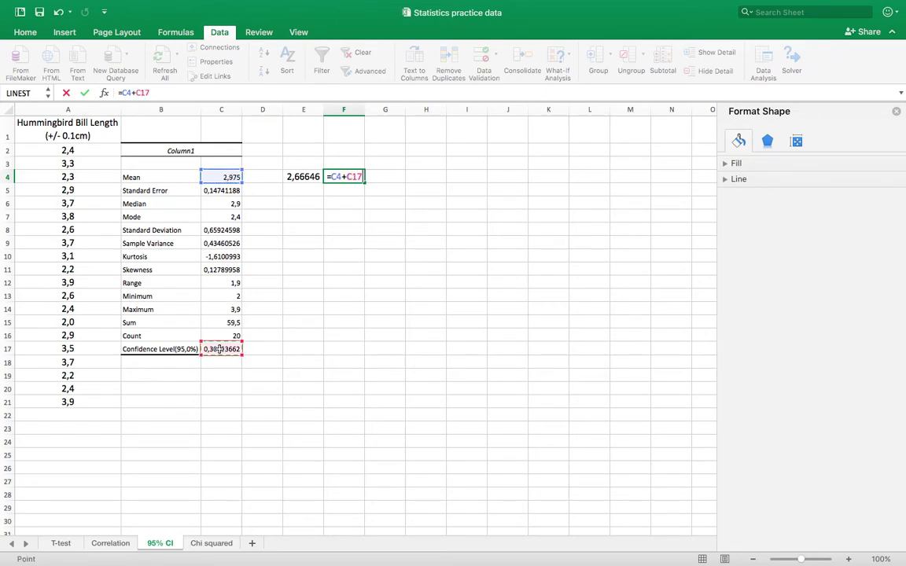
pyautogui.press('Return')
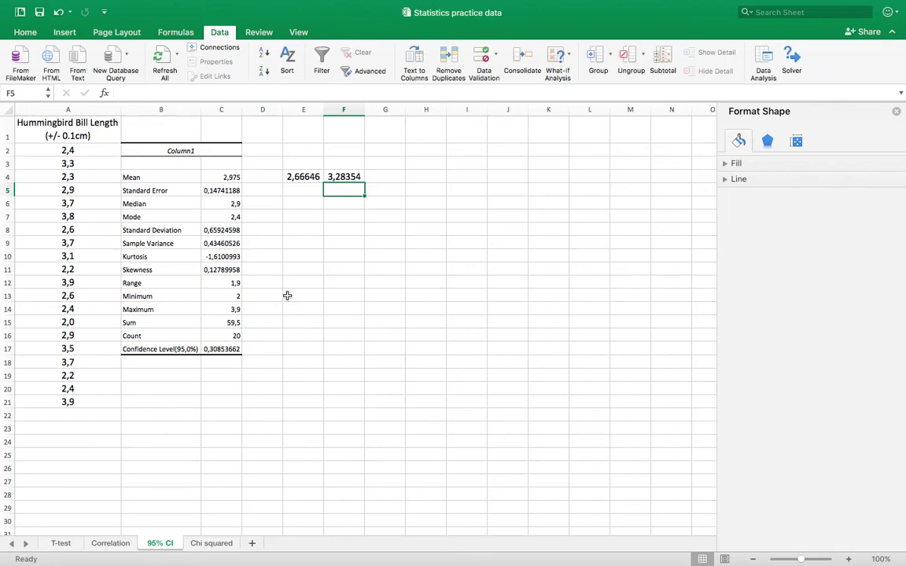
# - Format E4:F4 as Number with 1 decimal place, showing 2,7 and 3,3
pyautogui.click(301, 177)
pyautogui.moveTo(301, 177); pyautogui.dragTo(332, 179)
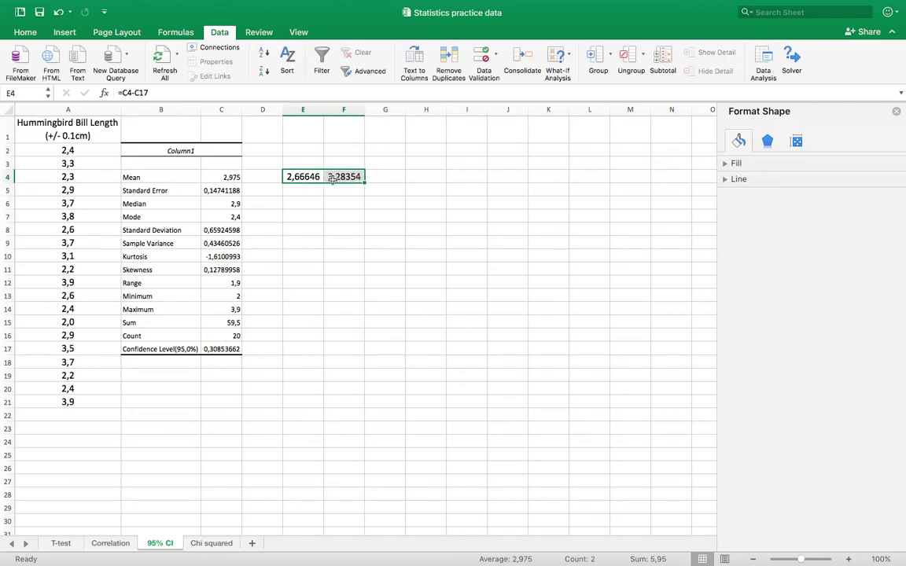
pyautogui.rightClick(334, 182)
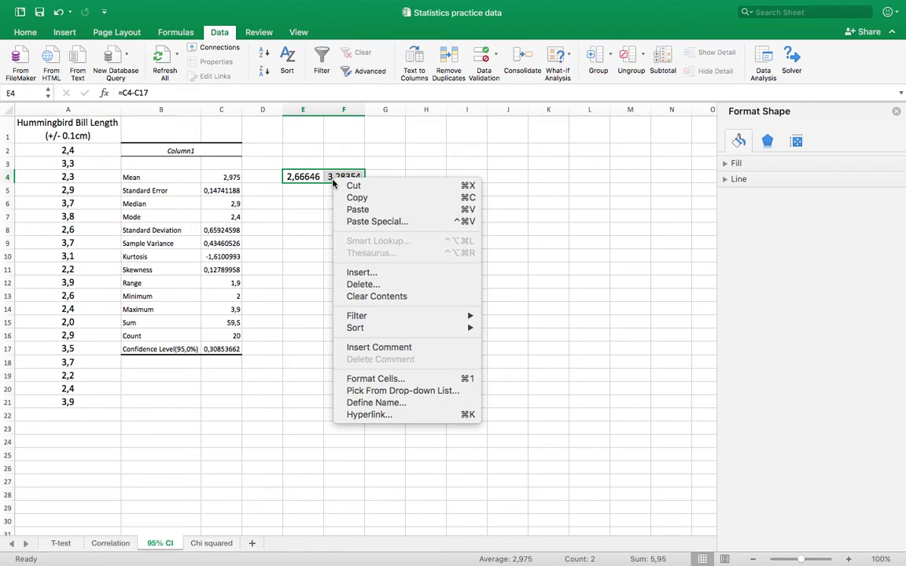
pyautogui.click(364, 379)
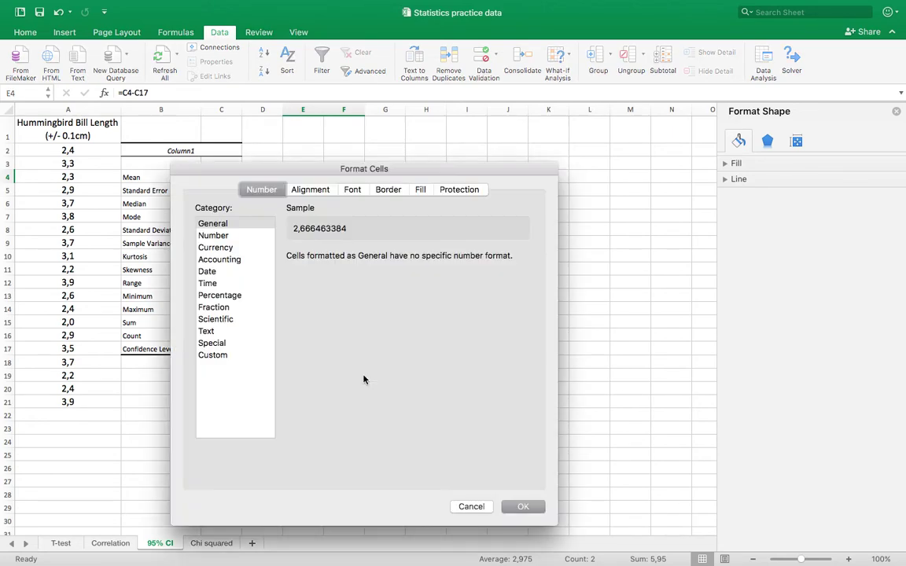
pyautogui.click(214, 235)
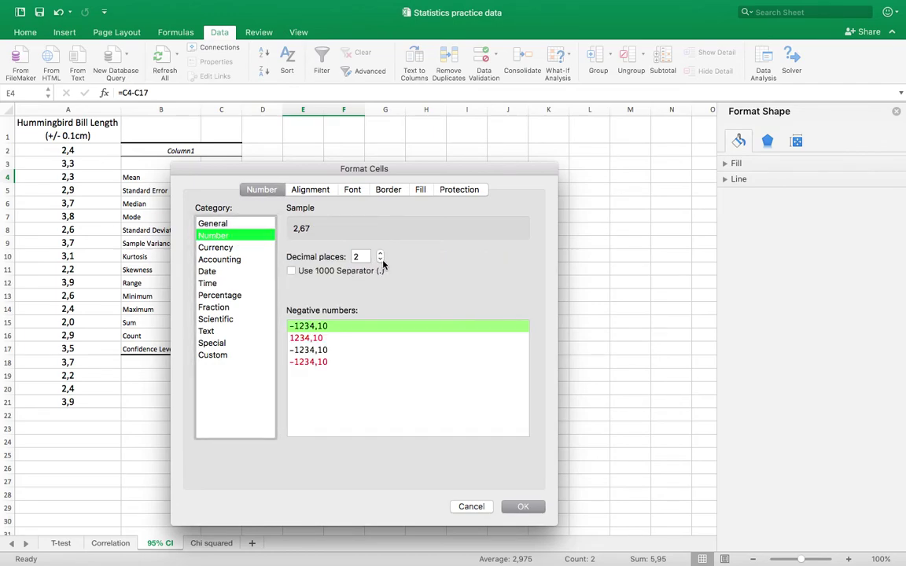
pyautogui.click(380, 260)
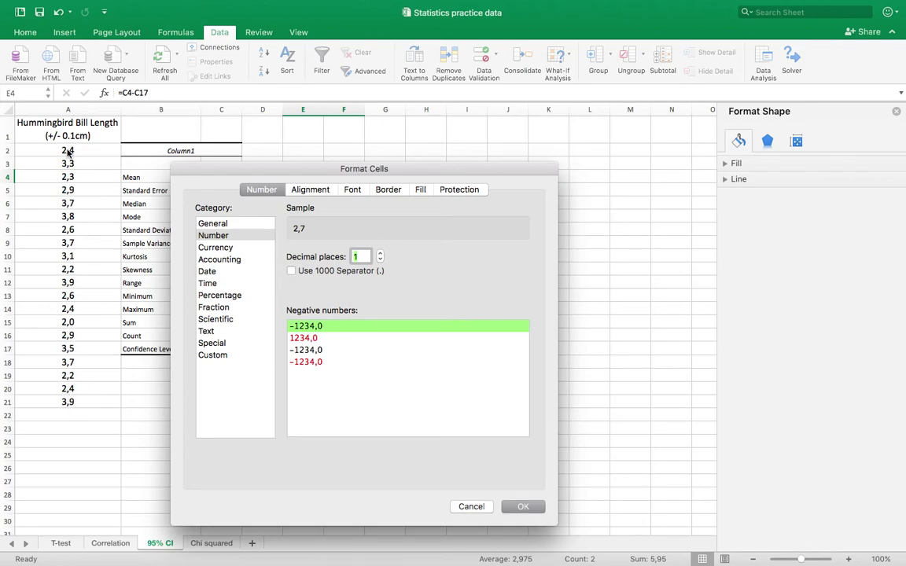
pyautogui.click(524, 508)
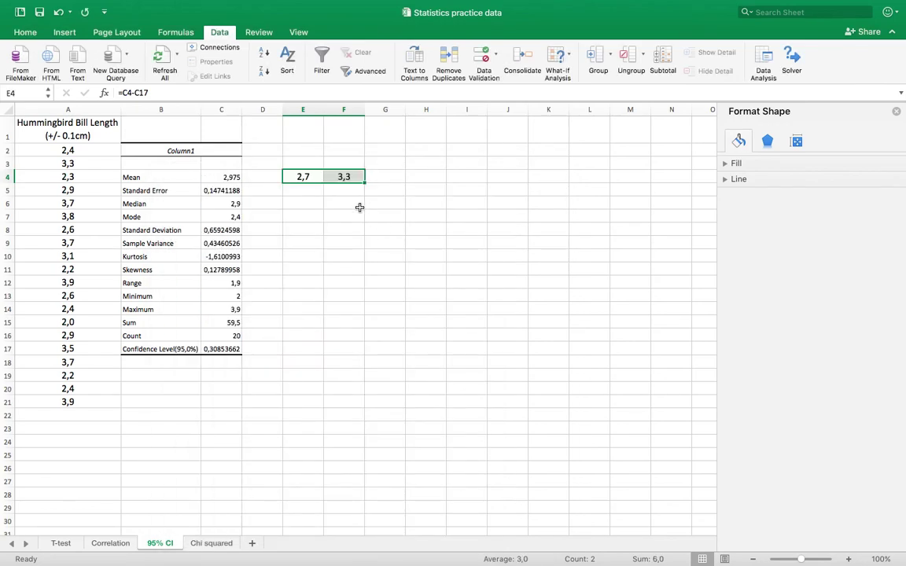
pyautogui.click(308, 189)
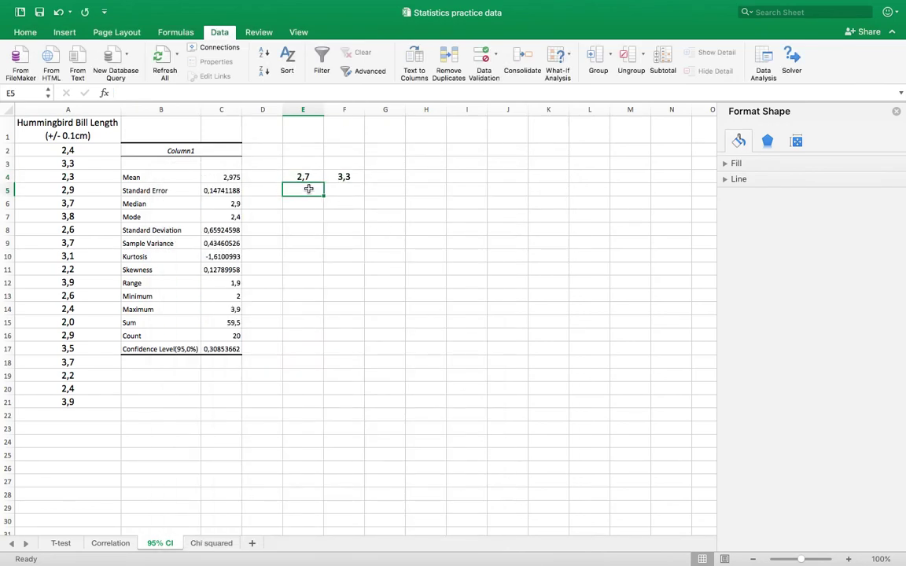